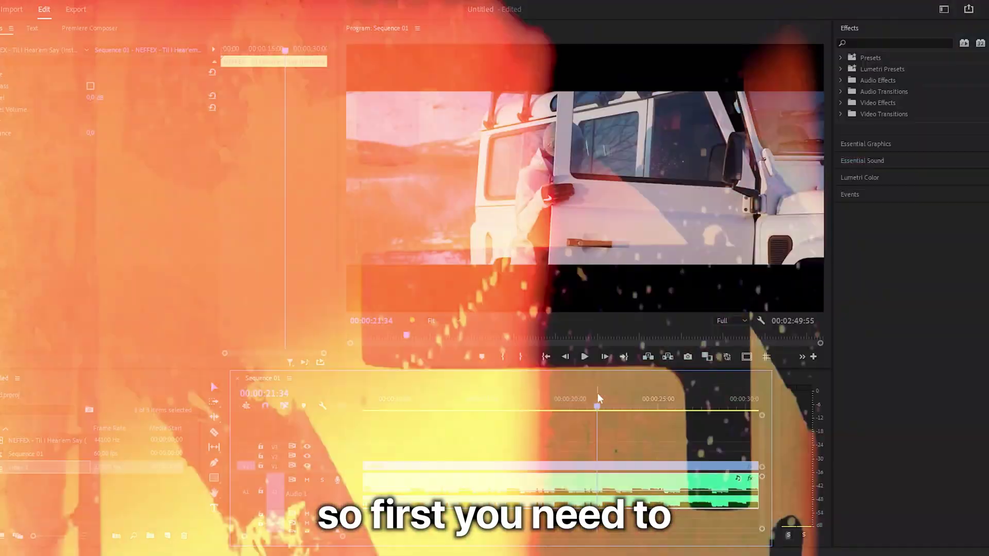
# Split the audio at about 20 and 21 seconds and delete the leftover audio.
pyautogui.hotkey('ctrl', 'k')
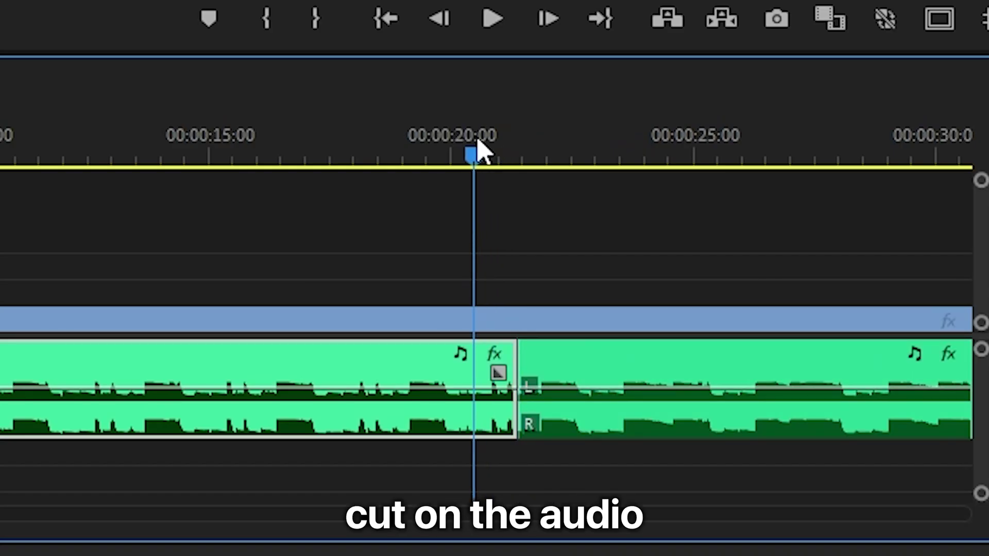
pyautogui.hotkey('ctrl', 'k')
pyautogui.click(623, 429)
pyautogui.press('Delete')
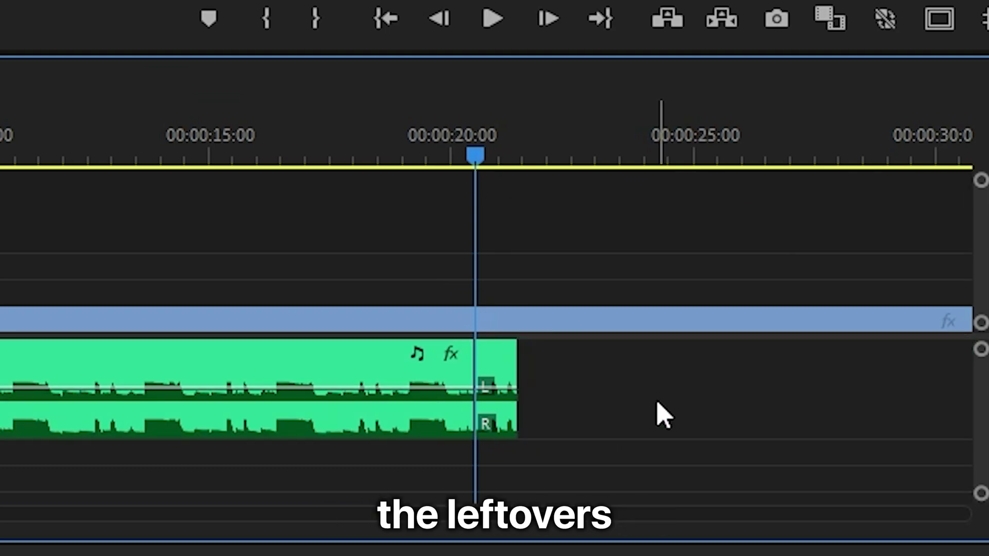
# Nest the short end audio piece into its own sequence with the default name.
pyautogui.rightClick(502, 402)
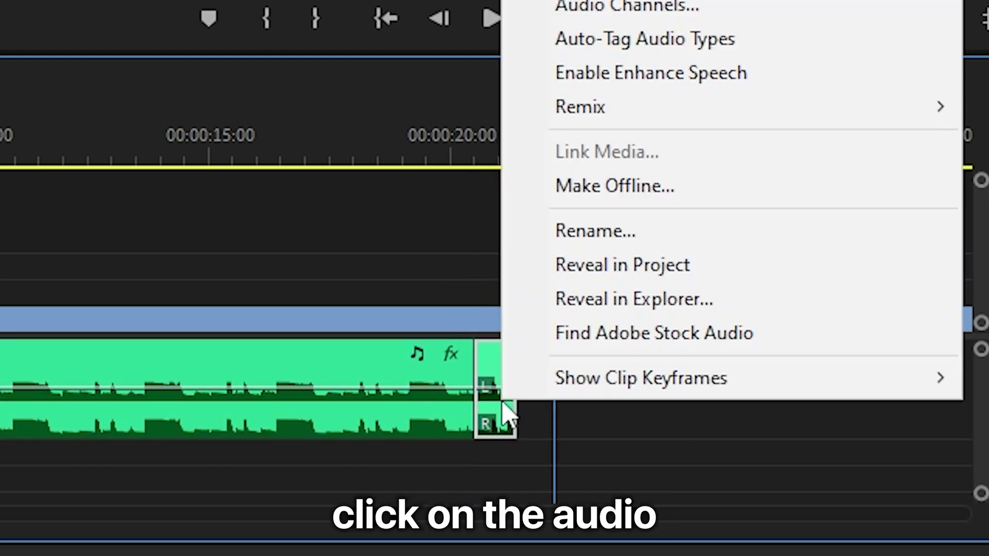
pyautogui.click(495, 137)
pyautogui.click(256, 172)
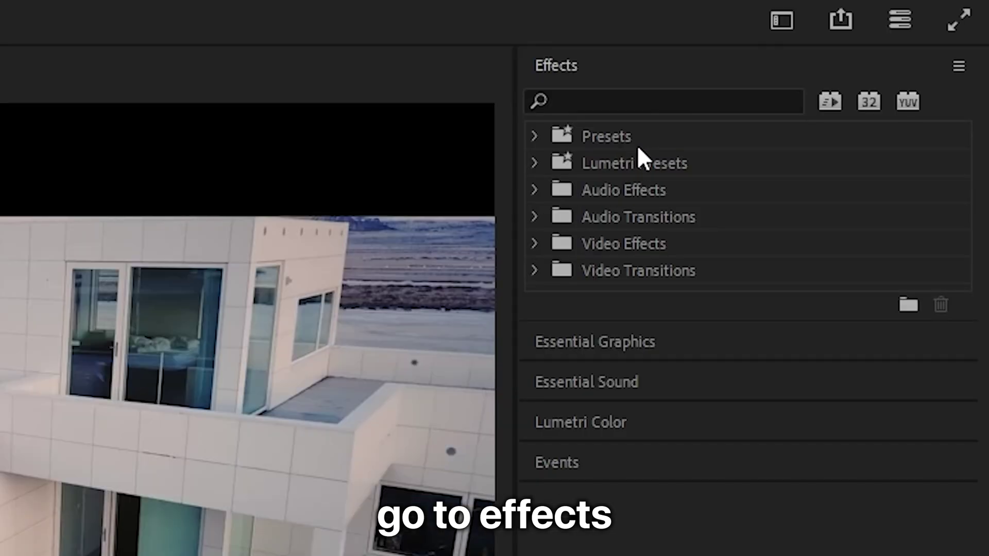
# Apply Studio Reverb to the nested clip, keeping the Default preset with decay at 10000 ms.
pyautogui.click(646, 97)
pyautogui.write('reverb')
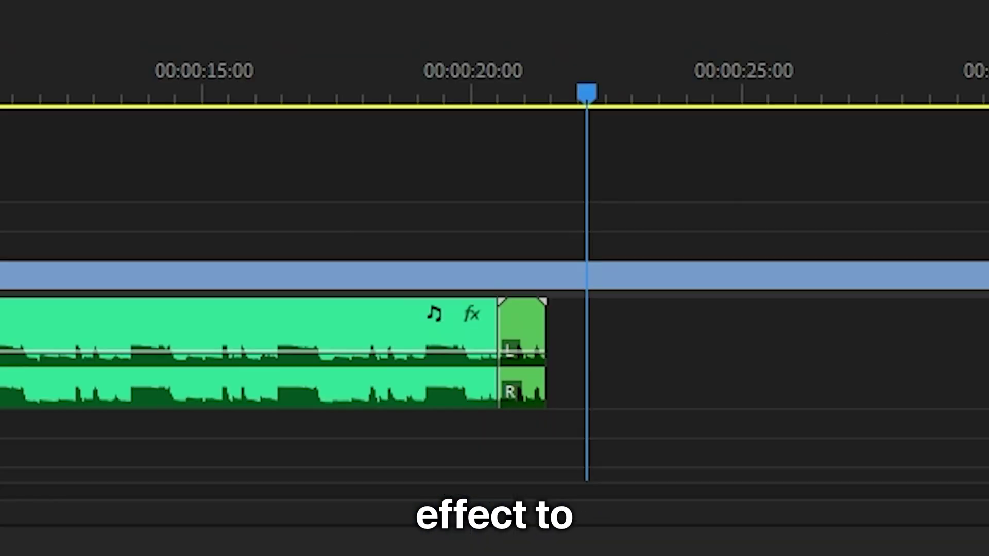
pyautogui.click(525, 324)
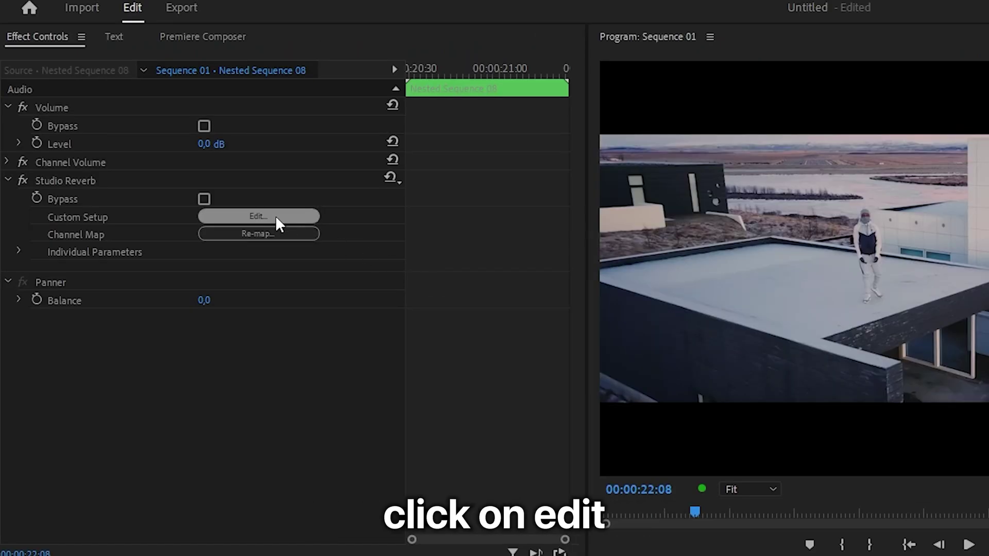
pyautogui.click(276, 215)
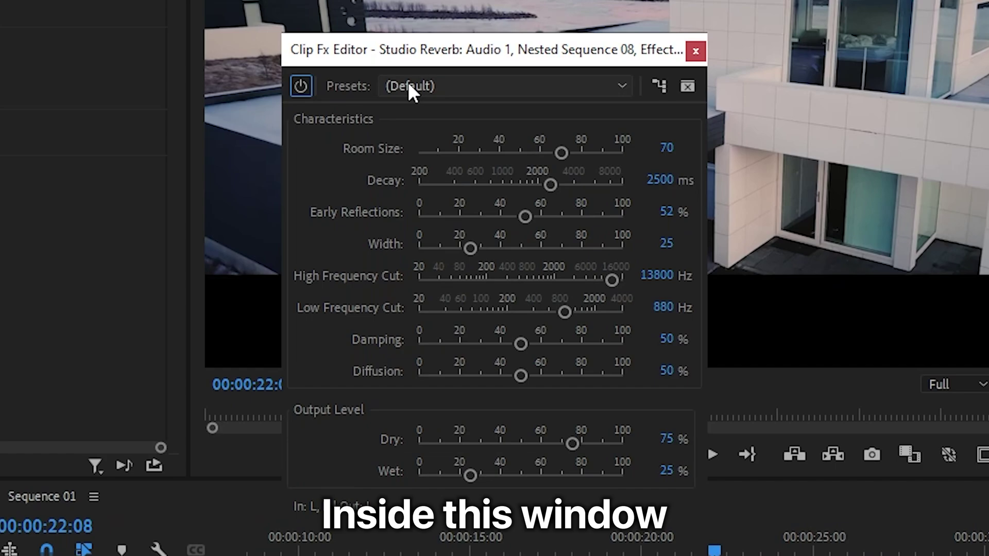
pyautogui.click(502, 82)
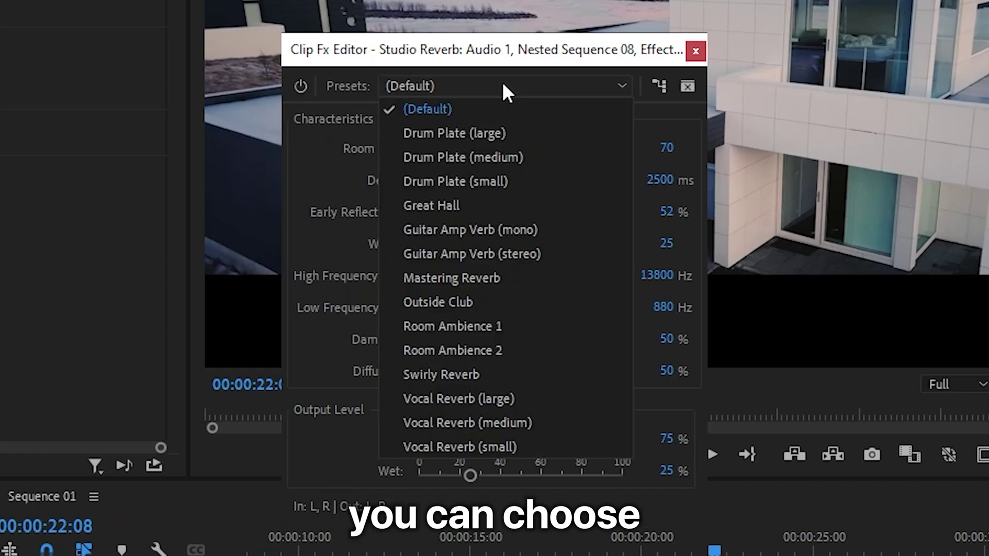
pyautogui.click(502, 82)
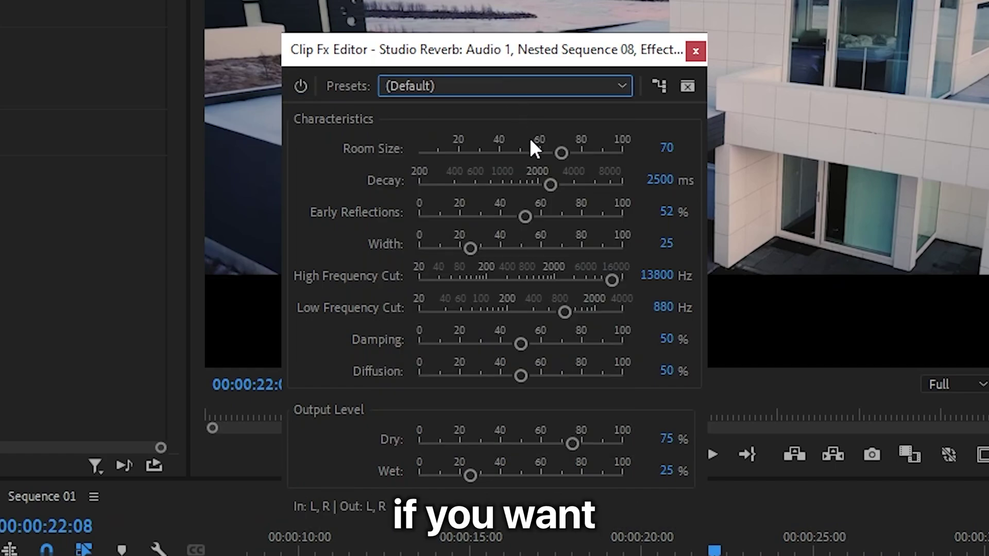
pyautogui.moveTo(549, 183); pyautogui.dragTo(653, 192)
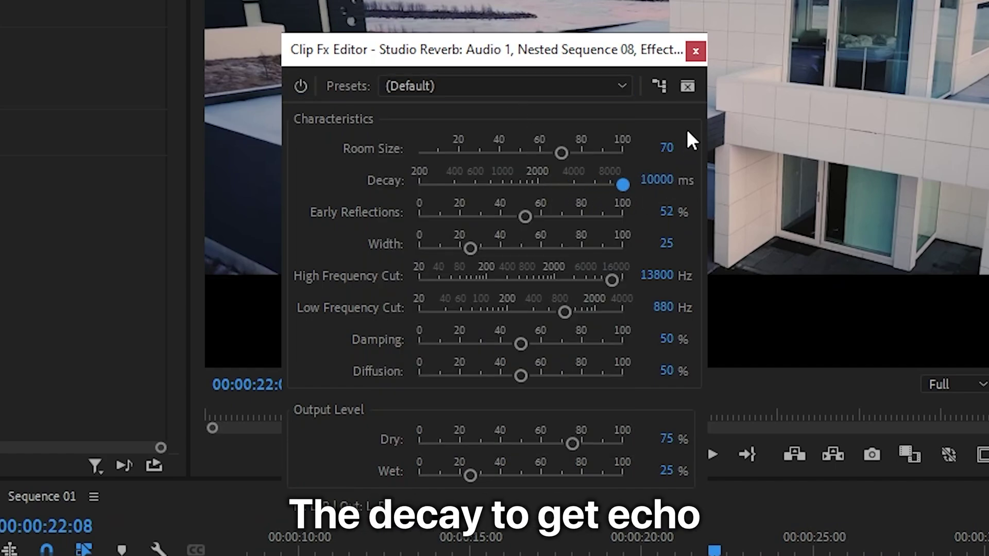
pyautogui.click(695, 52)
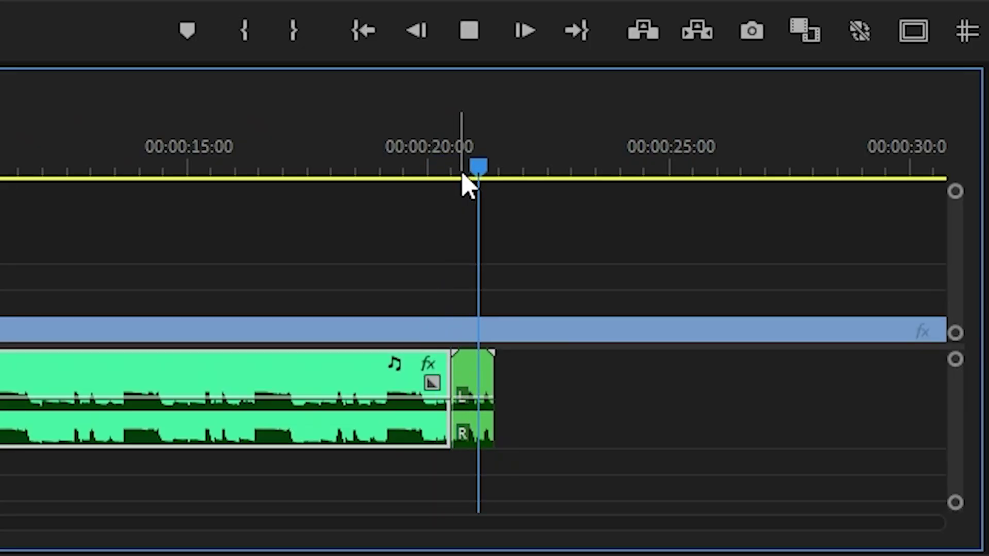
pyautogui.press('space')
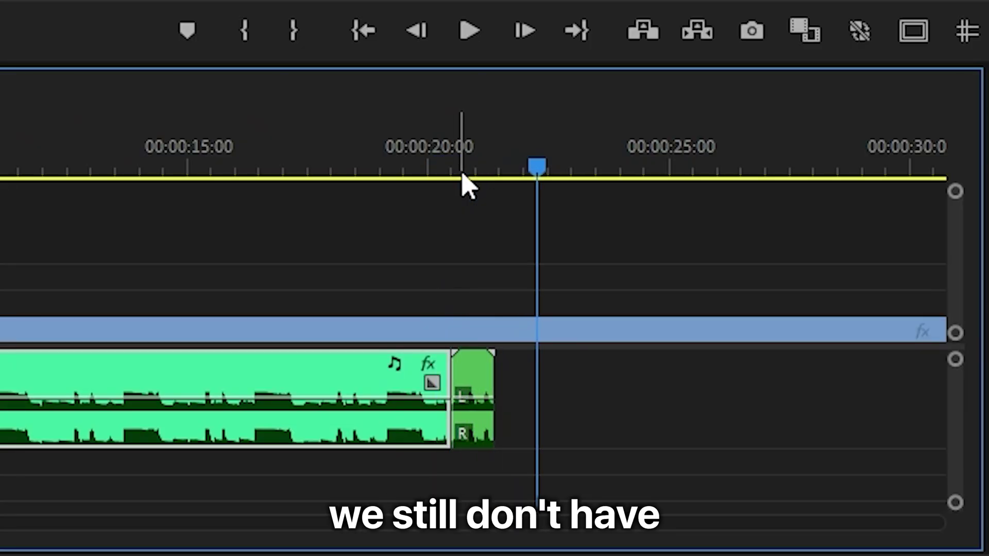
pyautogui.moveTo(498, 396); pyautogui.dragTo(678, 386)
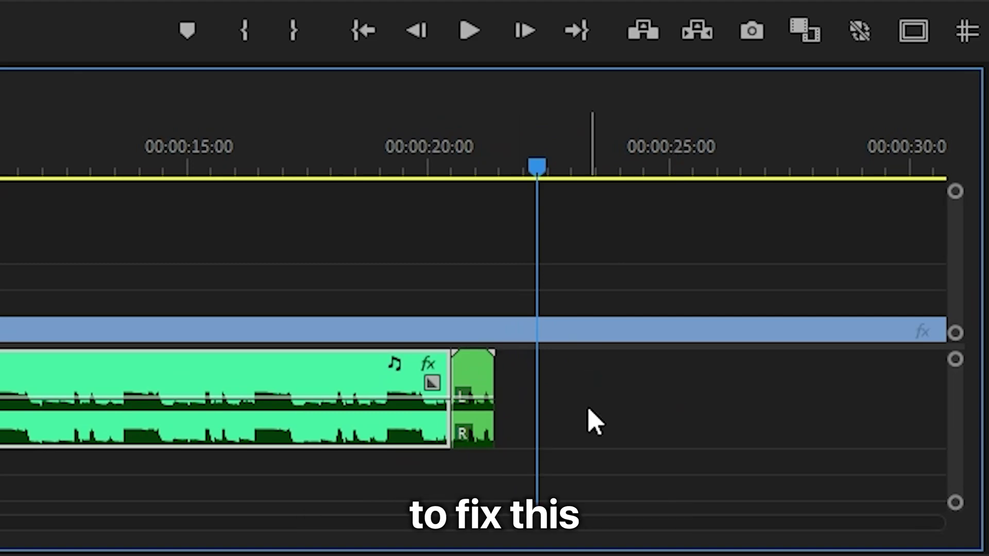
# Inside the nested sequence, create a transparent video and place it on V1.
pyautogui.doubleClick(475, 386)
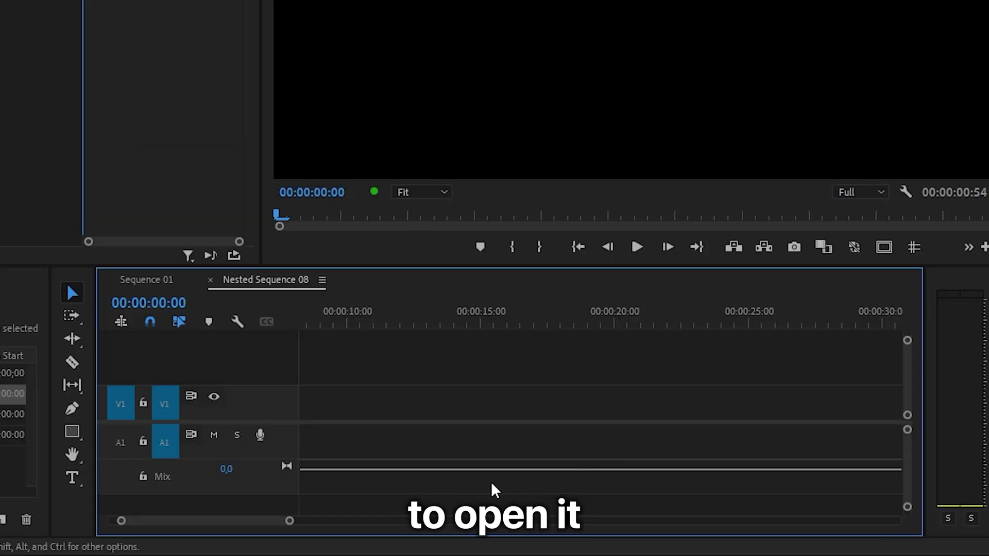
pyautogui.moveTo(238, 529); pyautogui.dragTo(184, 533)
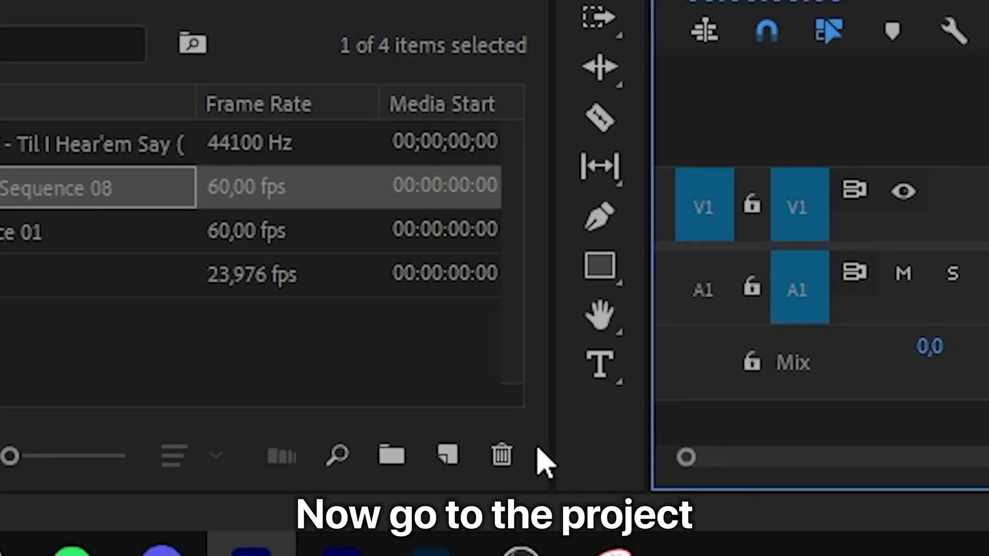
pyautogui.click(448, 456)
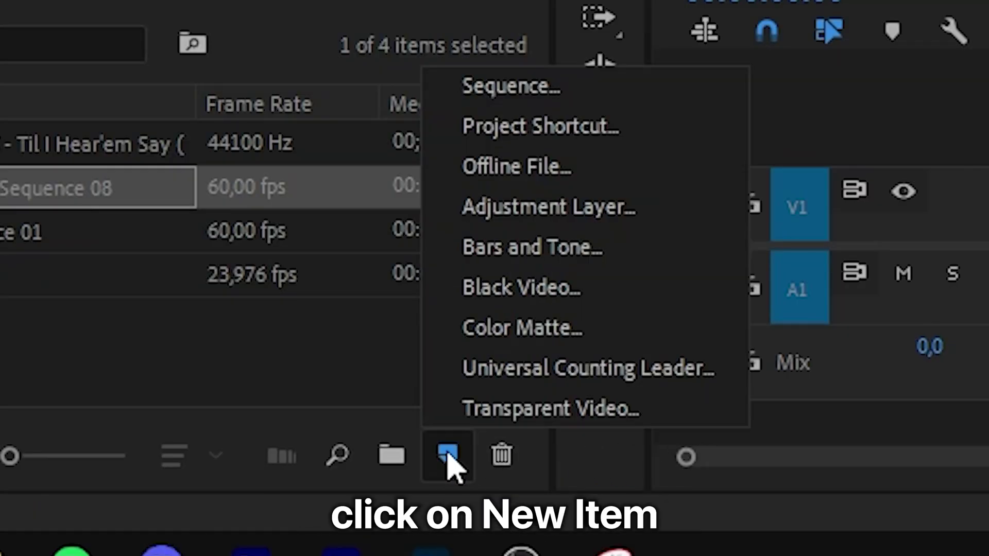
pyautogui.click(489, 418)
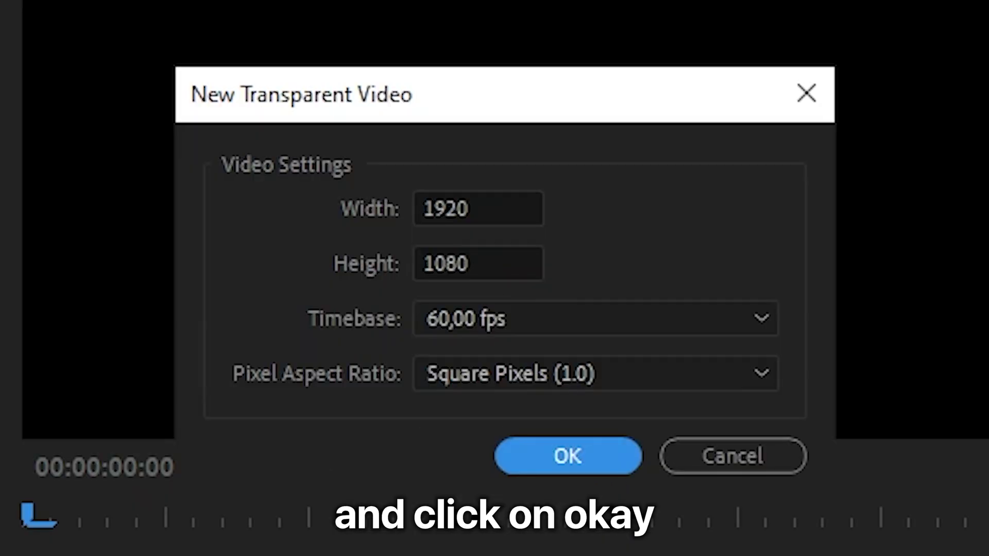
pyautogui.click(568, 456)
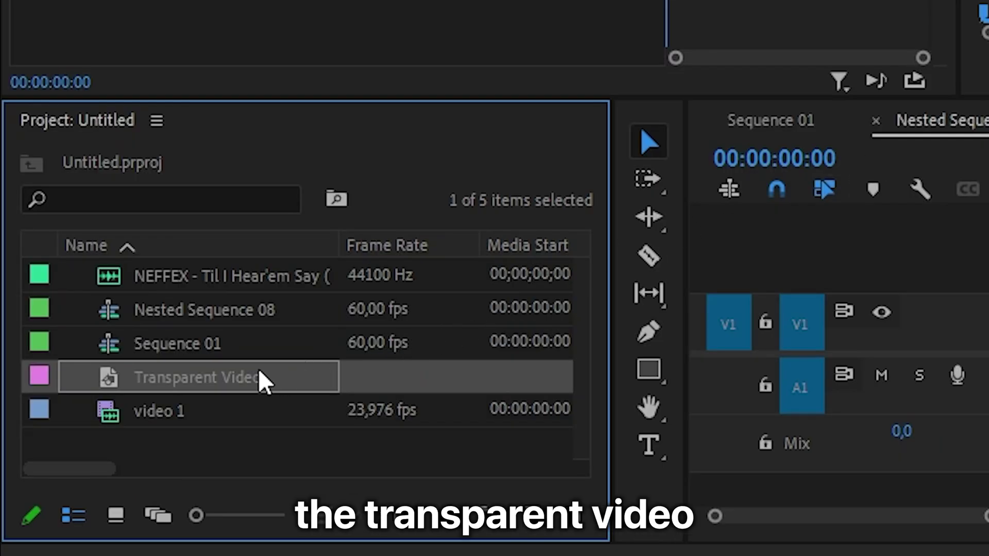
pyautogui.moveTo(260, 379)
pyautogui.mouseDown()
pyautogui.moveTo(386, 348)
pyautogui.moveTo(339, 333)
pyautogui.mouseUp()
# Lengthen the transparent video to about 11 seconds and the nested clip to about 29 seconds.
pyautogui.moveTo(550, 332); pyautogui.dragTo(834, 325)
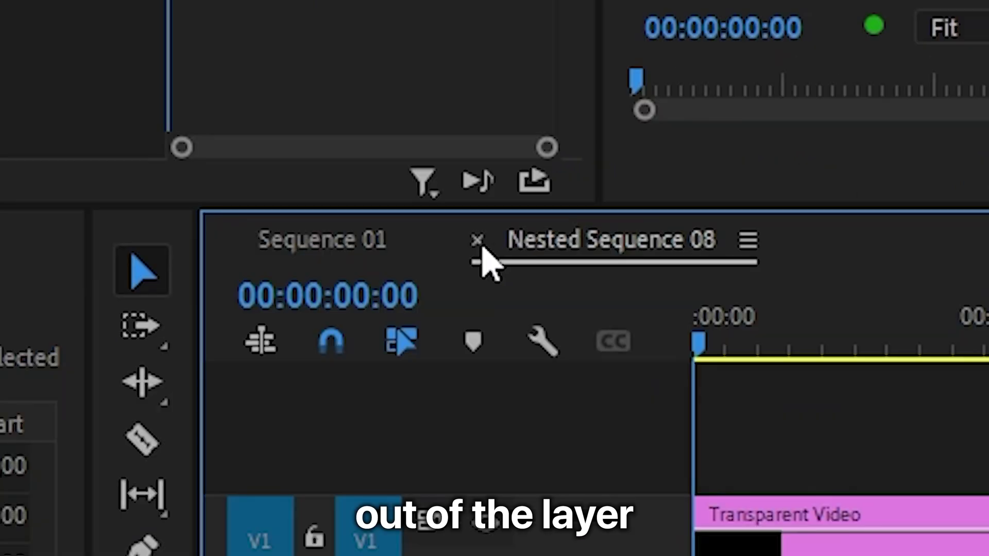
pyautogui.click(476, 241)
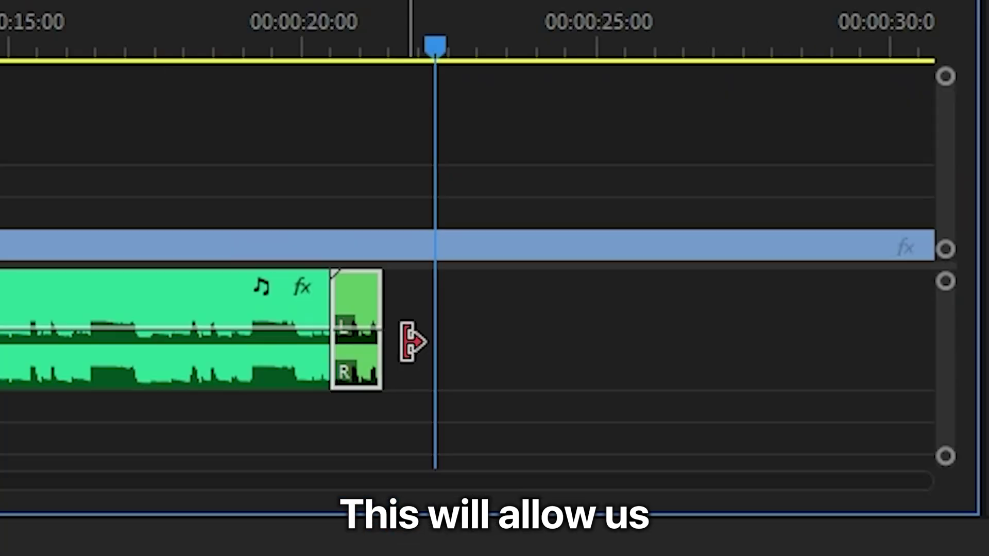
pyautogui.moveTo(378, 339); pyautogui.dragTo(875, 307)
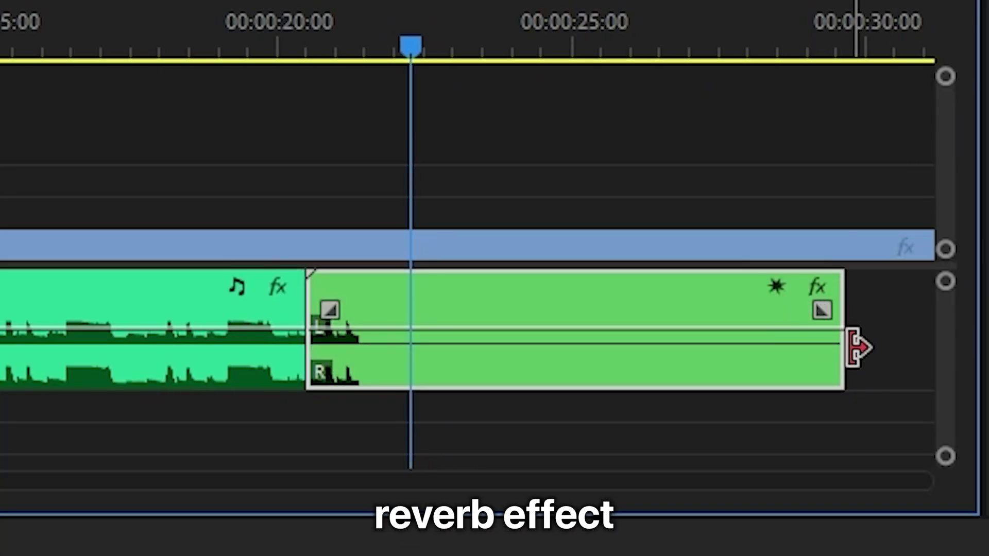